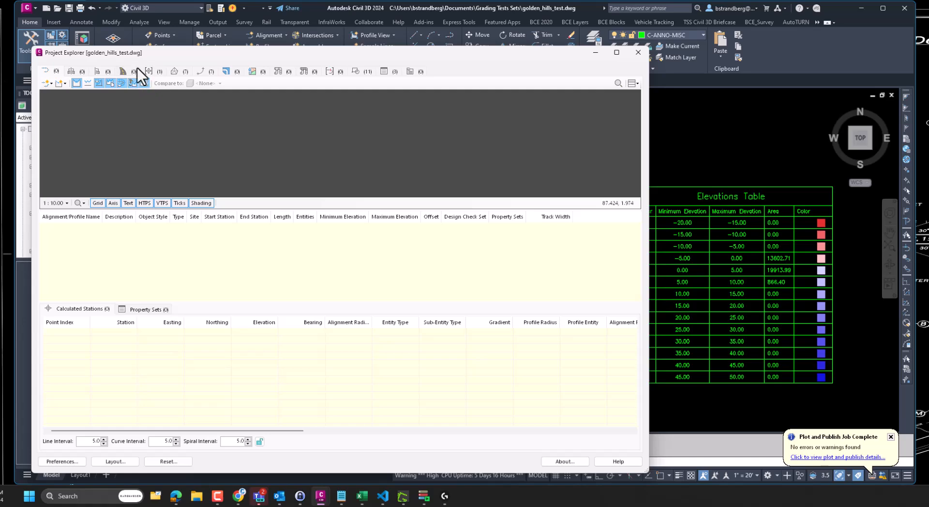
- List the drawing's surfaces and review TINVOLUME's 16871 triangles and its cut 15063.7 and fill 45747.7 volumes
left_click(177, 71)
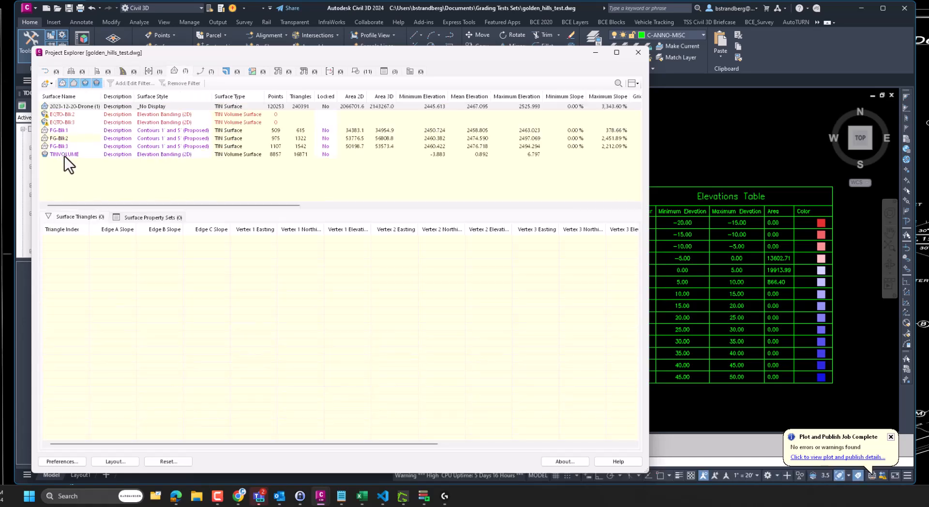
left_click(68, 156)
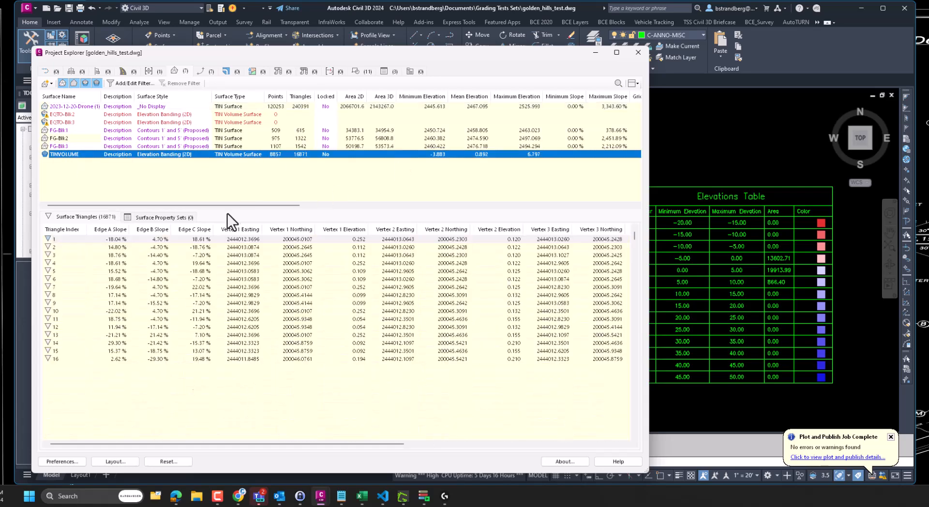
left_click_drag(239, 204, 509, 218)
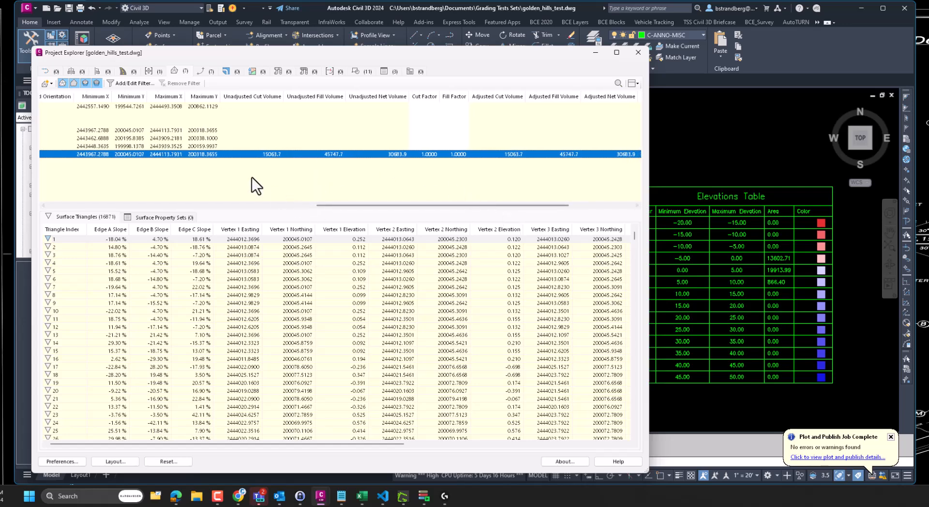
- Start a new object set named TIN VOLUME that uses its own specific layout style
left_click(411, 73)
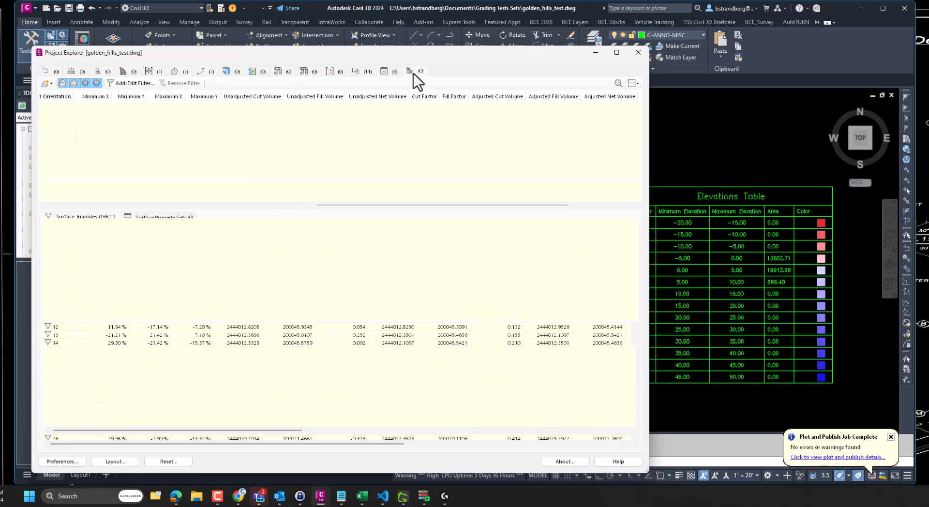
left_click(46, 84)
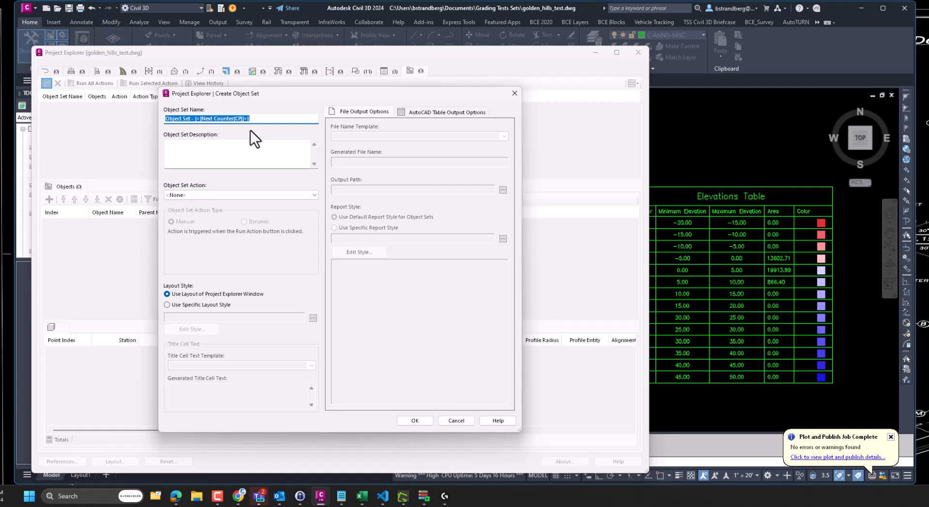
type("TIN VOLUME")
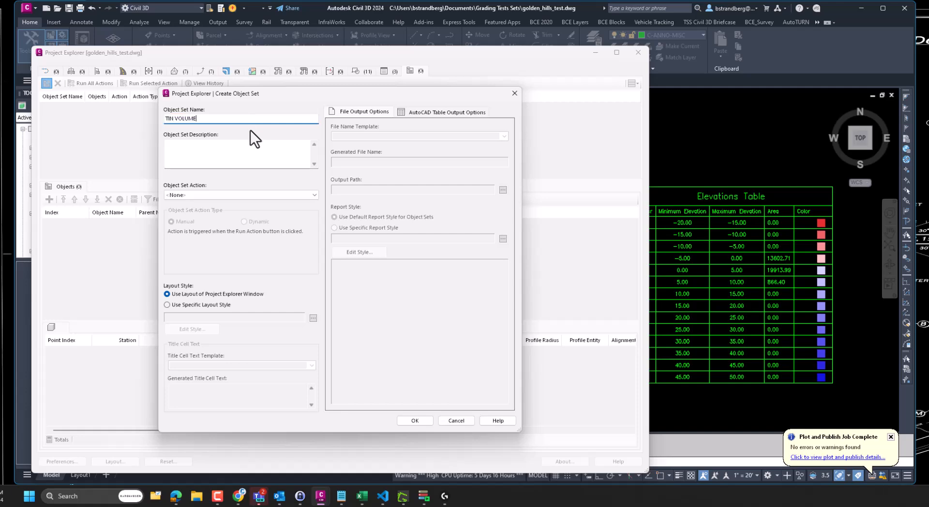
left_click(208, 304)
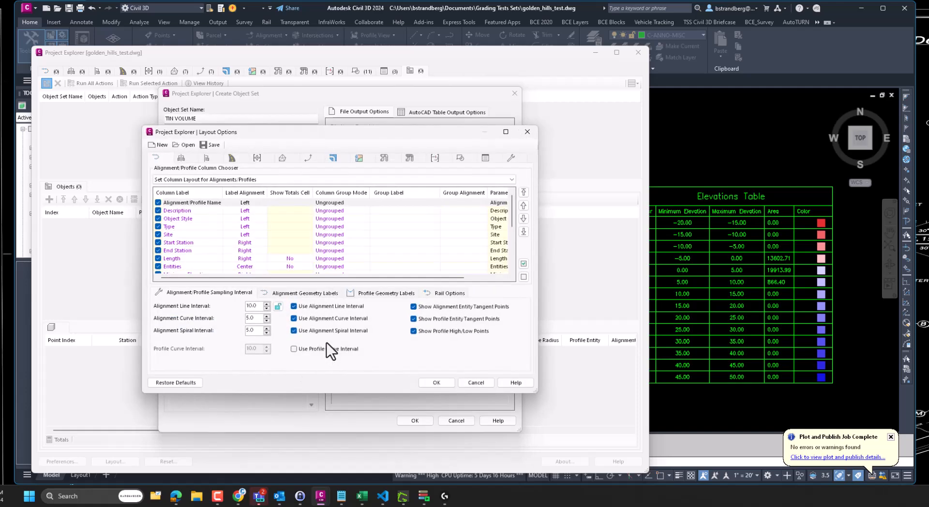
- Hide the alignment Type column and the surface Style, Maximum Slope and Grid Orientation columns
left_click(157, 226)
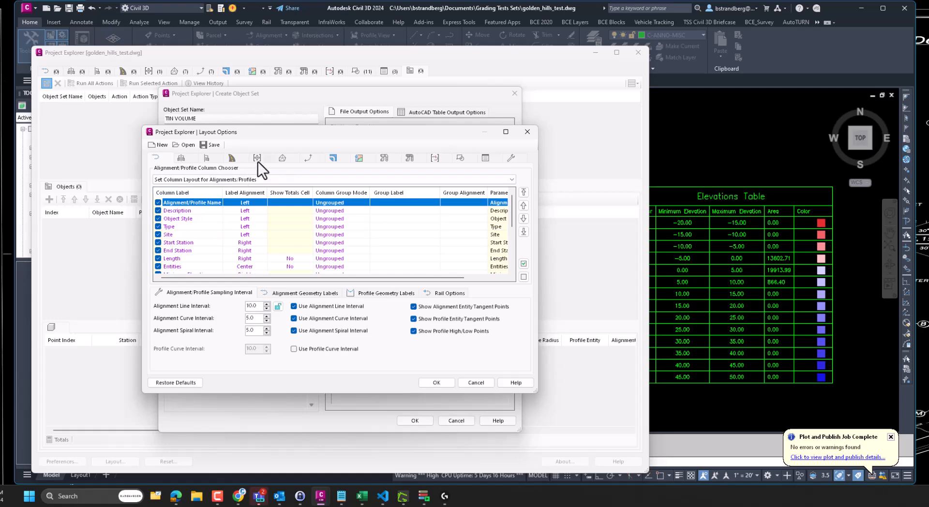
left_click(288, 159)
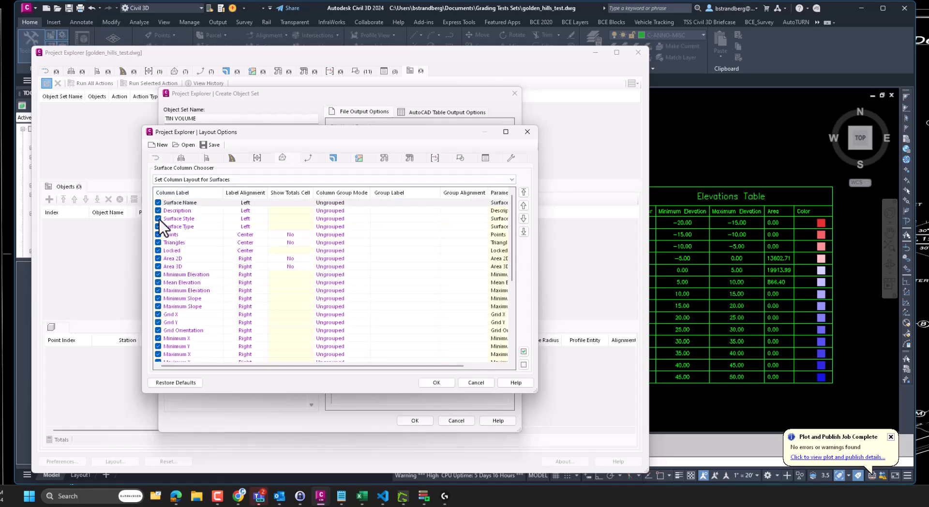
left_click(157, 218)
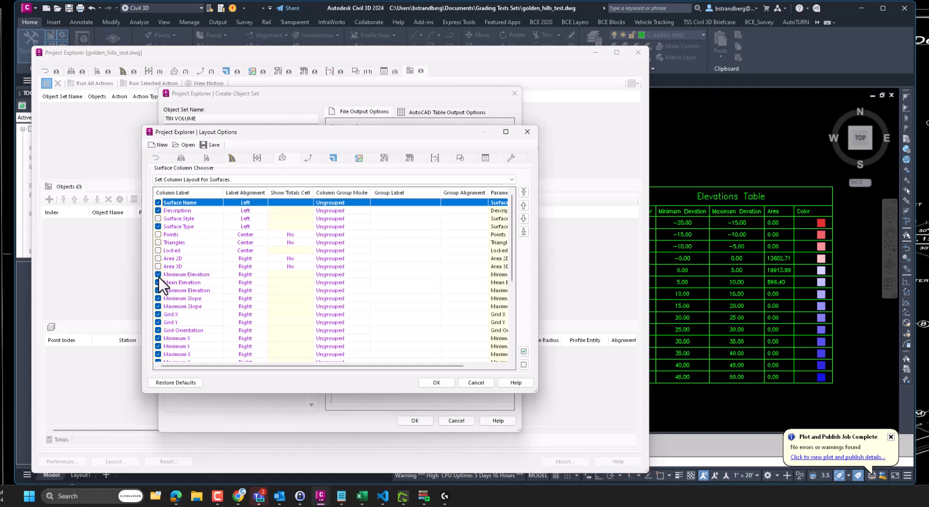
left_click(158, 306)
left_click(158, 332)
- Hide the Minimum/Maximum X and Y surface columns, keeping the volume, factor and surface columns
scroll(188, 333, "down", 2)
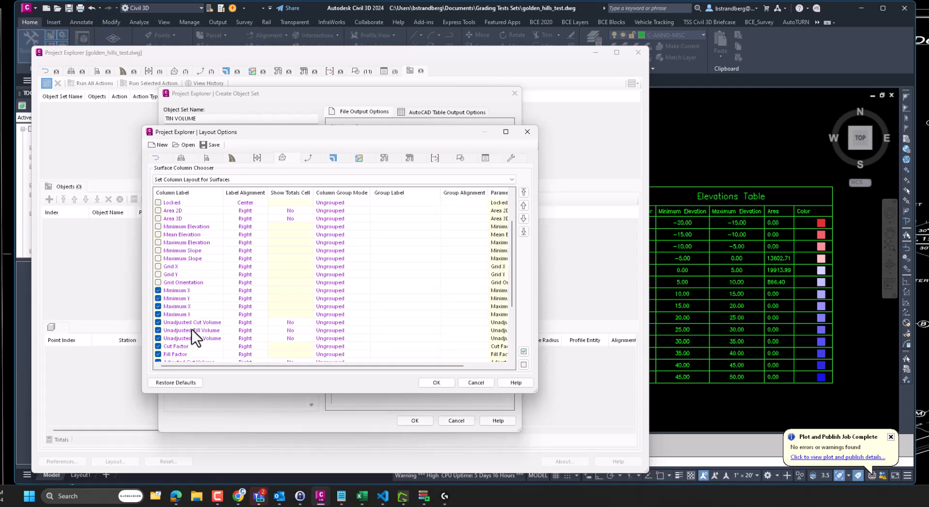
left_click(158, 292)
scroll(169, 325, "down", 1)
scroll(192, 319, "down", 1)
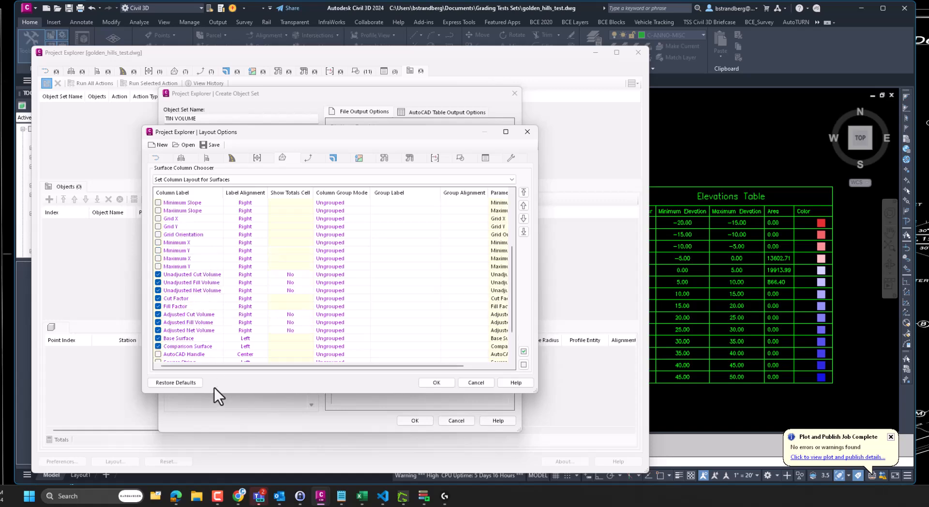
scroll(225, 307, "up", 4)
left_click(194, 204)
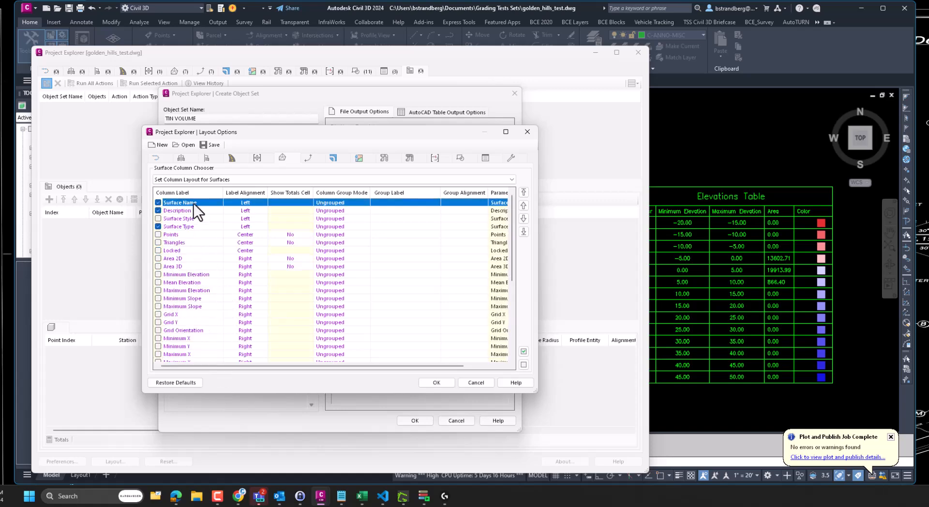
scroll(198, 232, "down", 5)
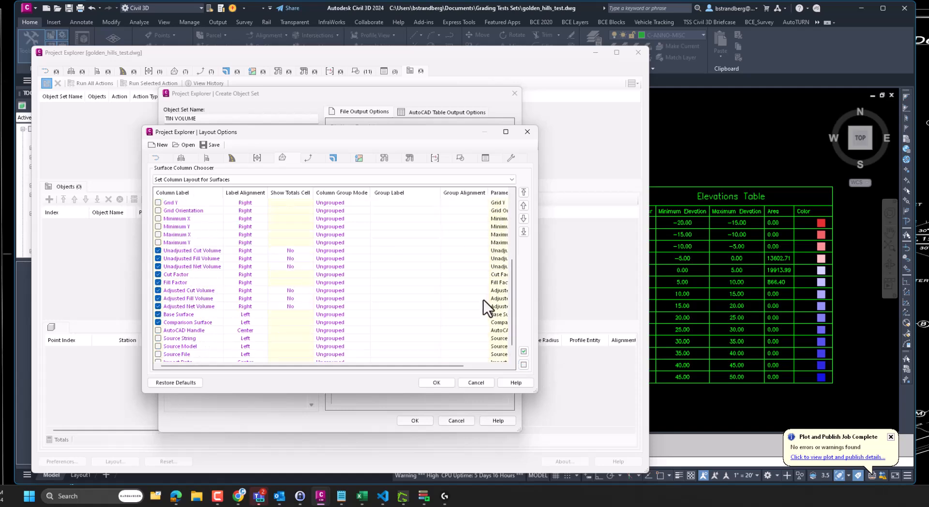
- Save the column layout as tinvolume2.xmpt in Documents
left_click(437, 384)
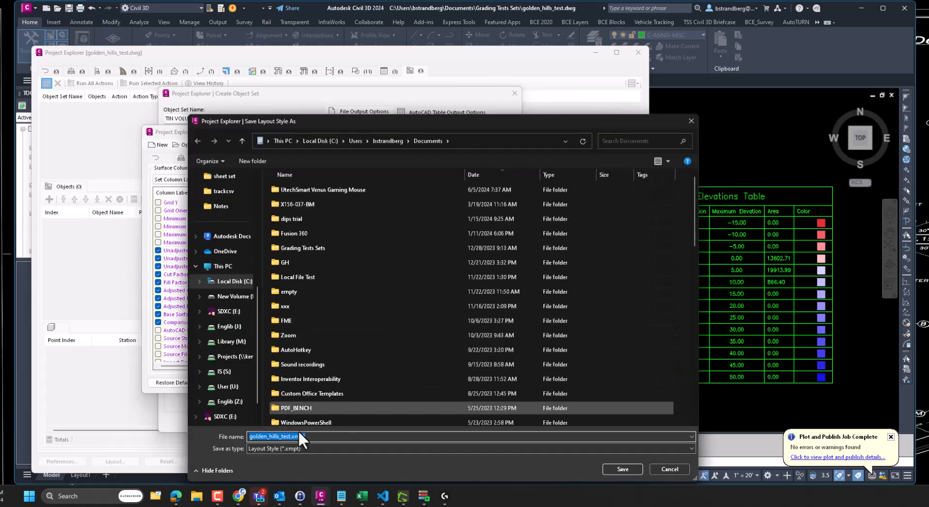
left_click_drag(292, 437, 231, 437)
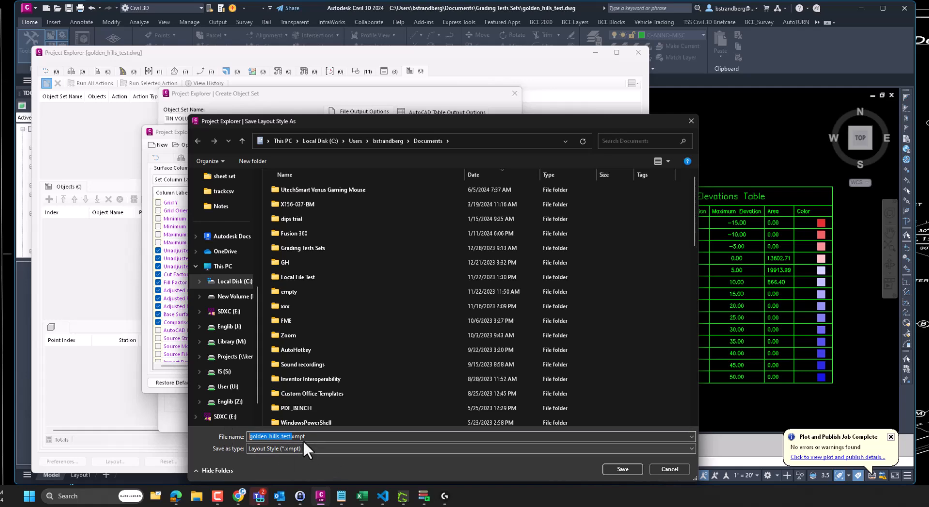
left_click(291, 437)
left_click_drag(306, 437, 223, 433)
left_click(291, 438)
double_click(291, 437)
left_click(291, 438)
type("tinvolu")
type("me2")
key("Return")
key("Return")
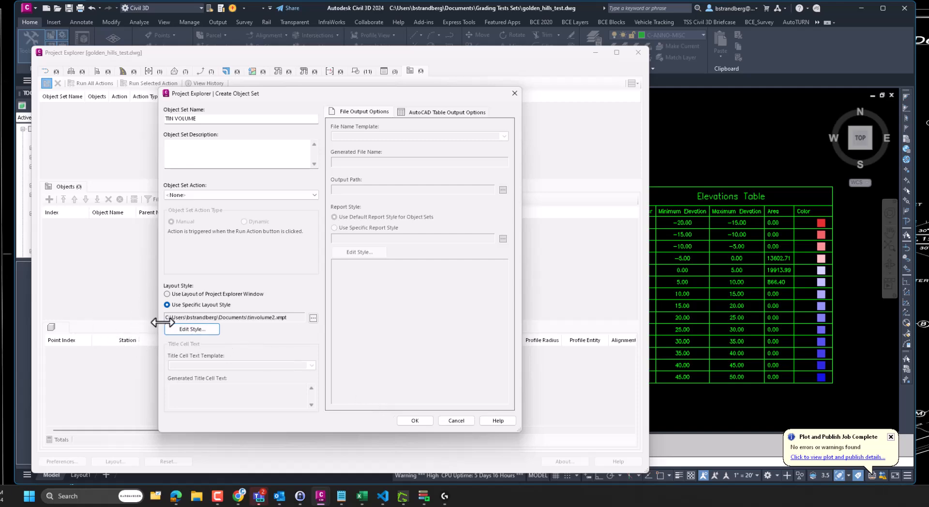
- Create the TIN VOLUME object set, then delete it from the list
left_click(412, 420)
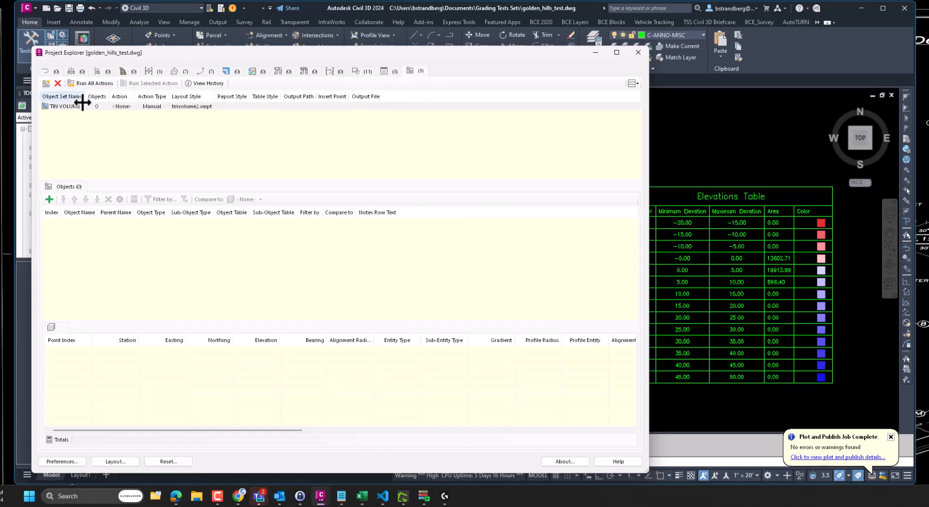
right_click(66, 108)
left_click(91, 149)
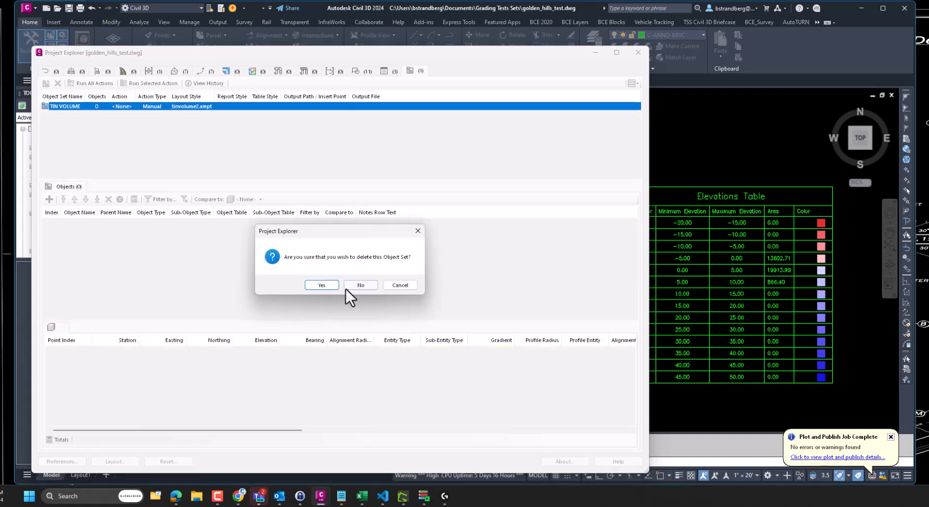
left_click(322, 285)
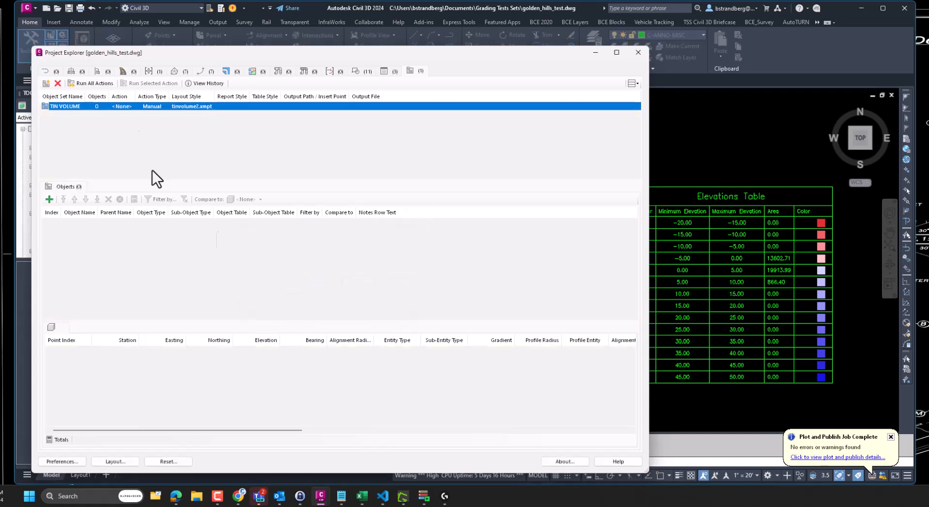
- Start a new object set TINVOLUME2 that reports to an XLSX file with a specific layout style
left_click(44, 86)
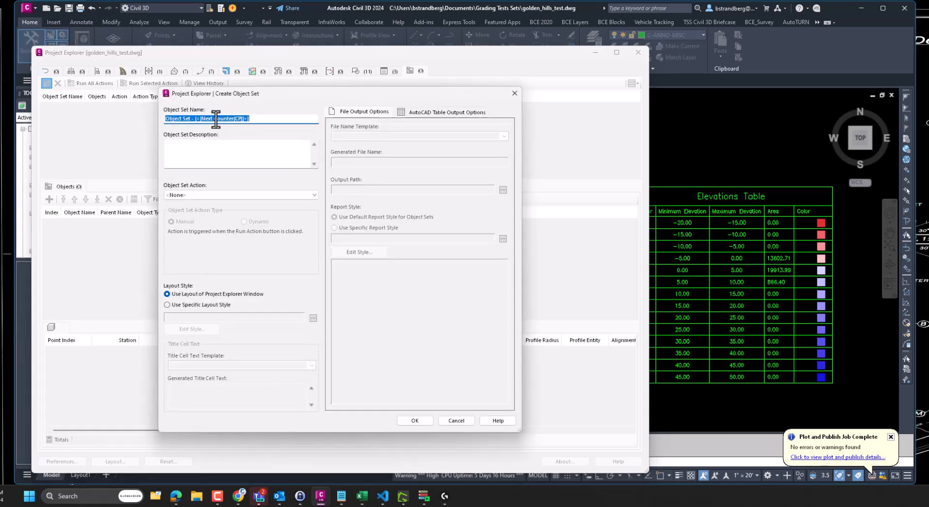
type("TINVOLUME2")
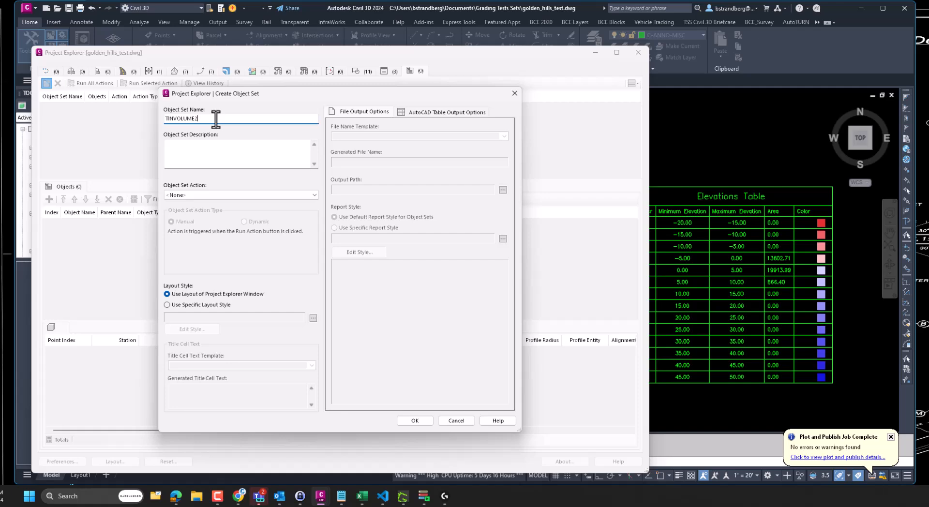
left_click(219, 196)
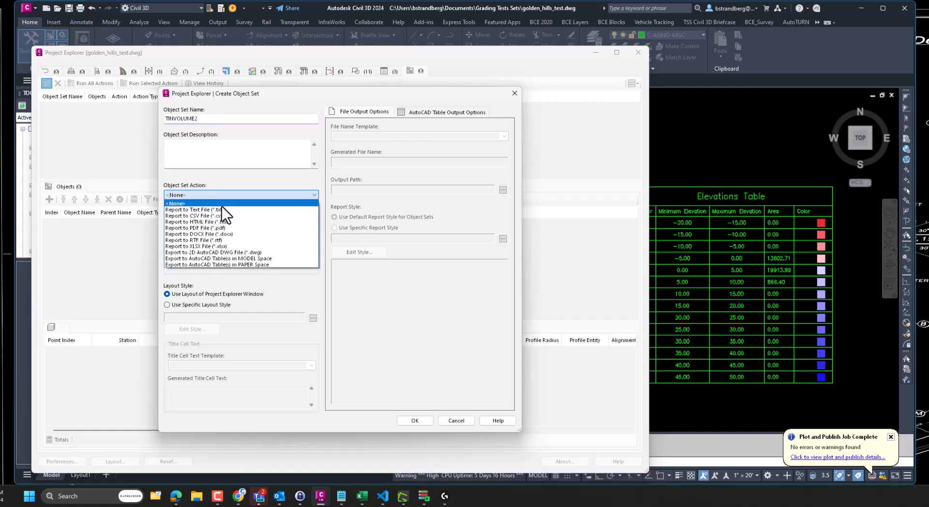
left_click(217, 246)
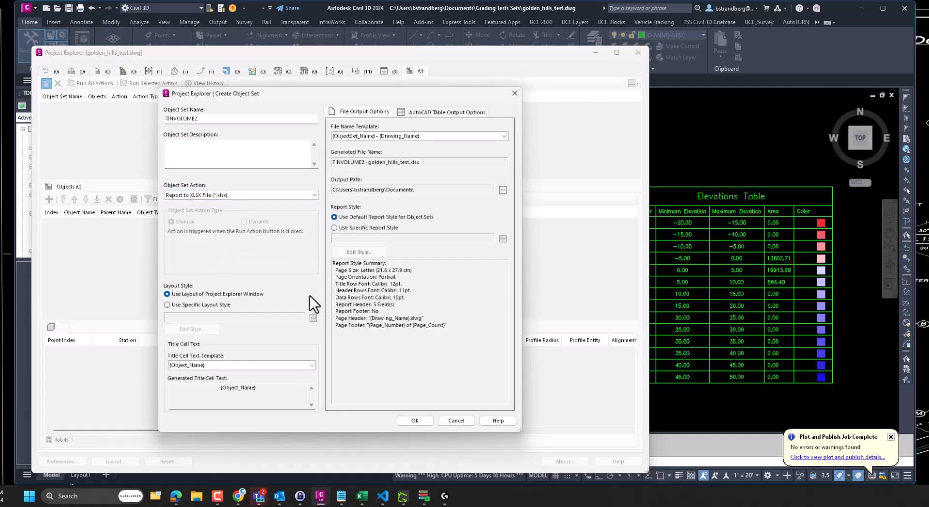
left_click(191, 304)
left_click(313, 318)
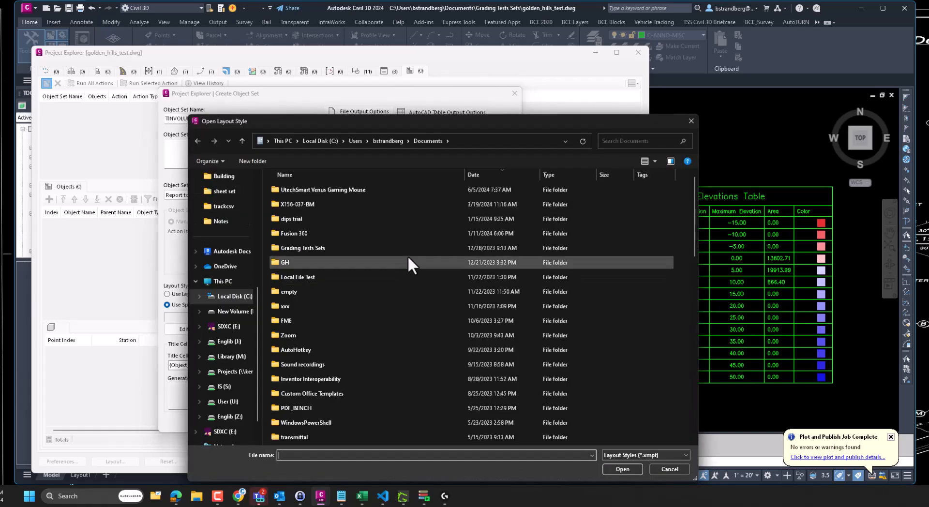
left_click(483, 175)
- Load tinvolume2.xmpt from the date-sorted file list as TINVOLUME2's layout style
left_click(484, 175)
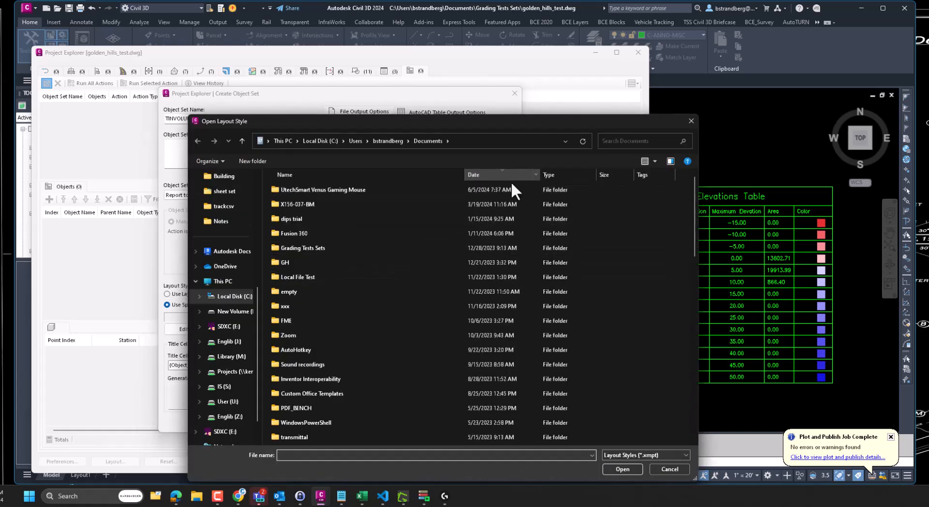
scroll(513, 189, "down", 5)
scroll(515, 190, "down", 8)
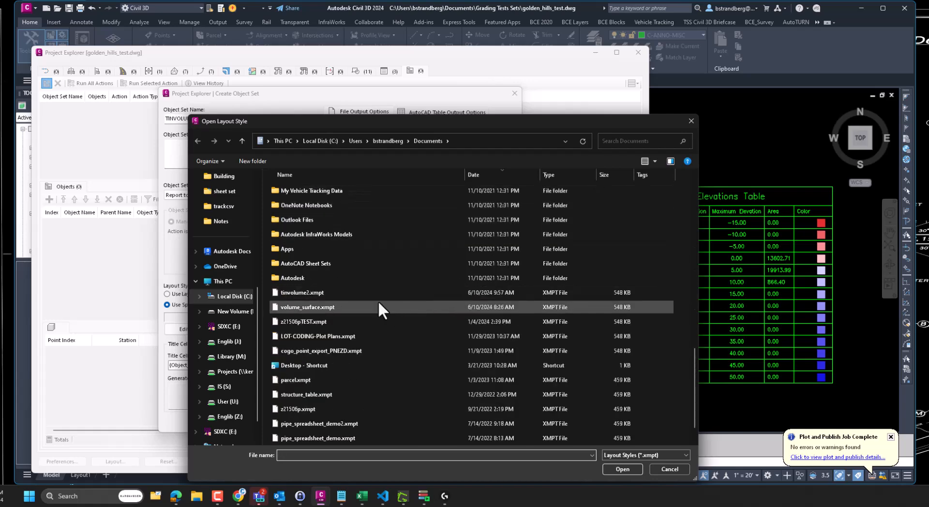
left_click(352, 292)
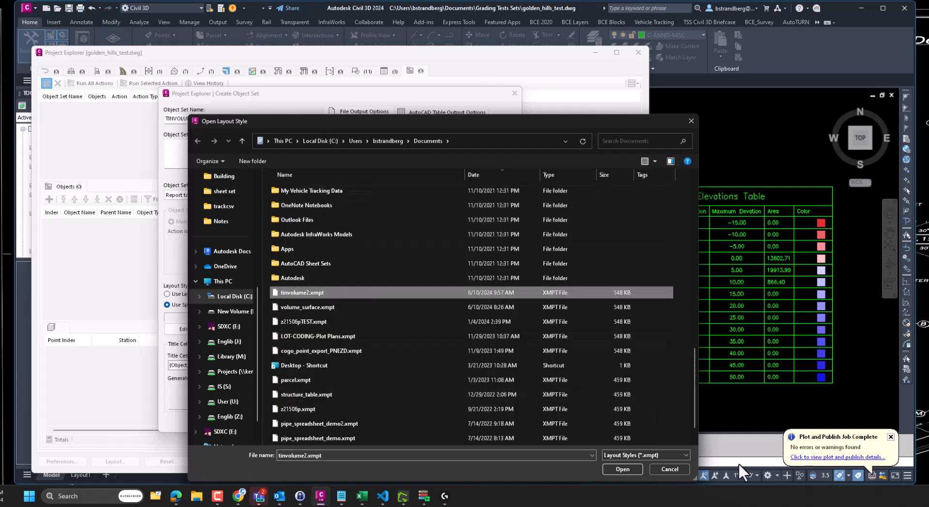
left_click(622, 468)
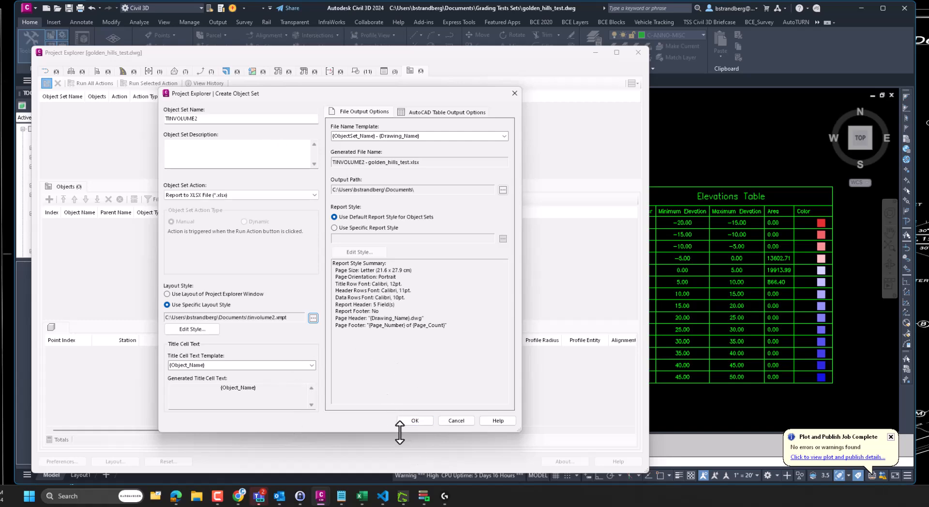
- Create the TINVOLUME2 object set and add the TINVOLUME surface to it
left_click(412, 419)
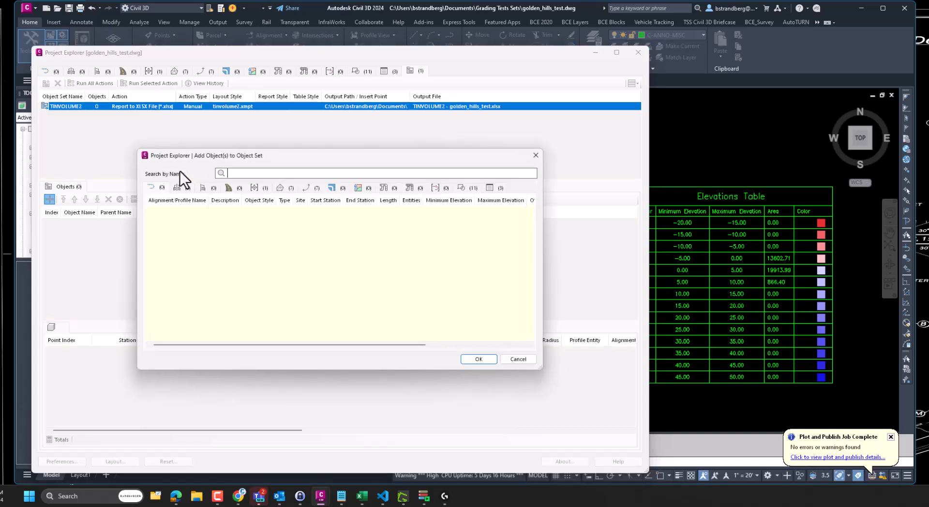
left_click(282, 187)
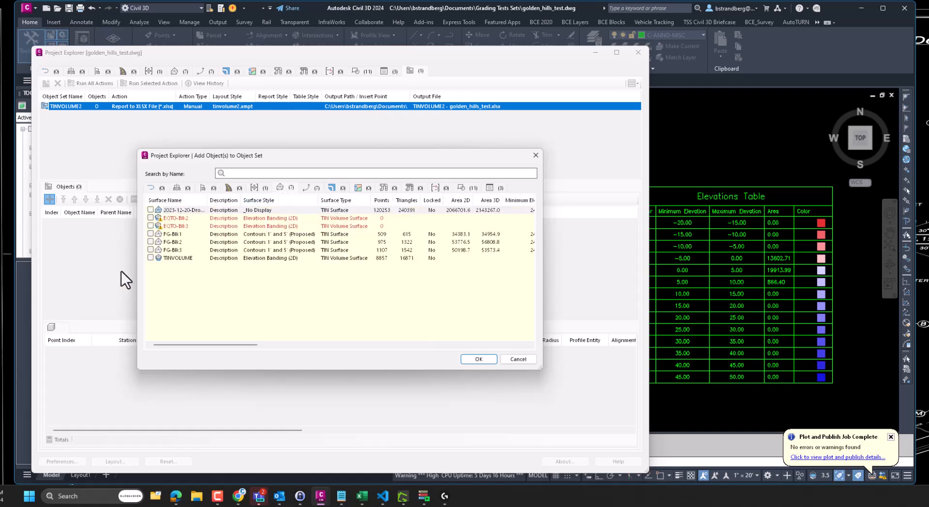
left_click(150, 257)
left_click(477, 359)
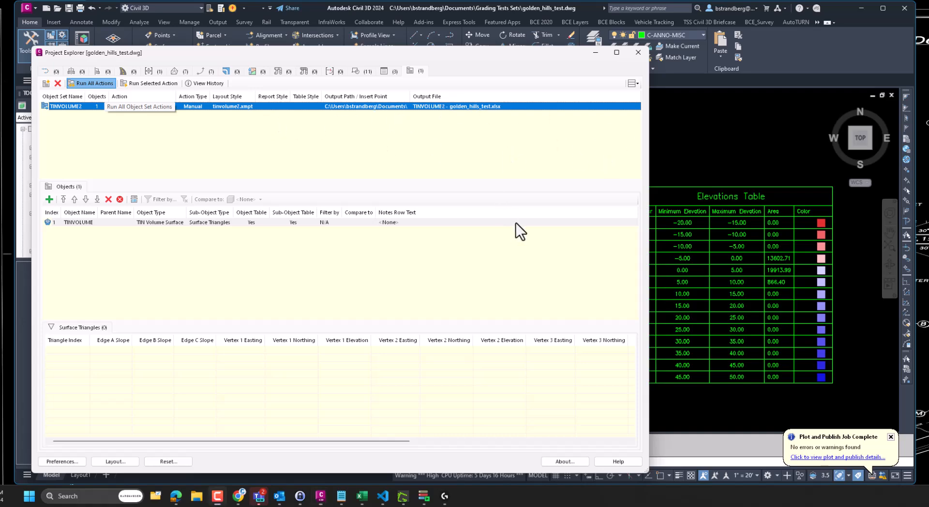
- Open TINVOLUME2 - golden_hills_test.xlsx from the Documents folder
right_click(217, 496)
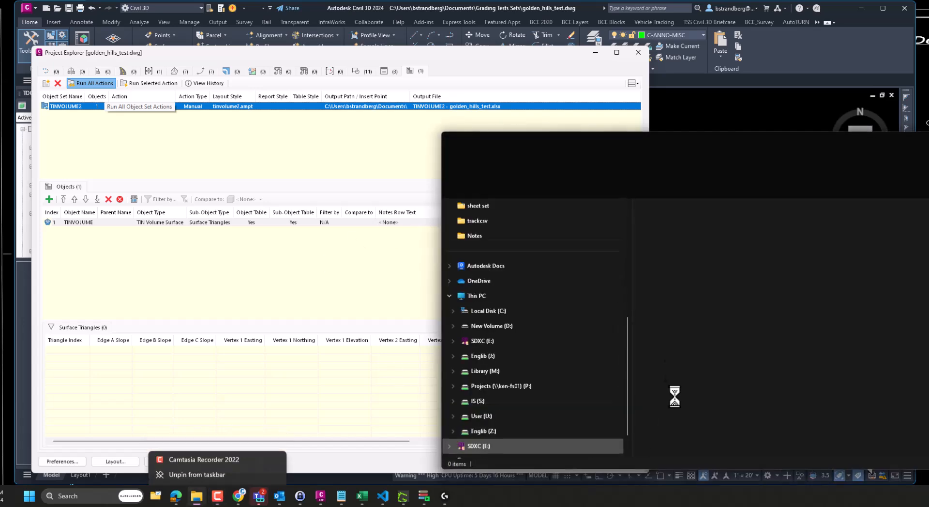
left_click_drag(741, 143, 381, 84)
left_click(245, 208)
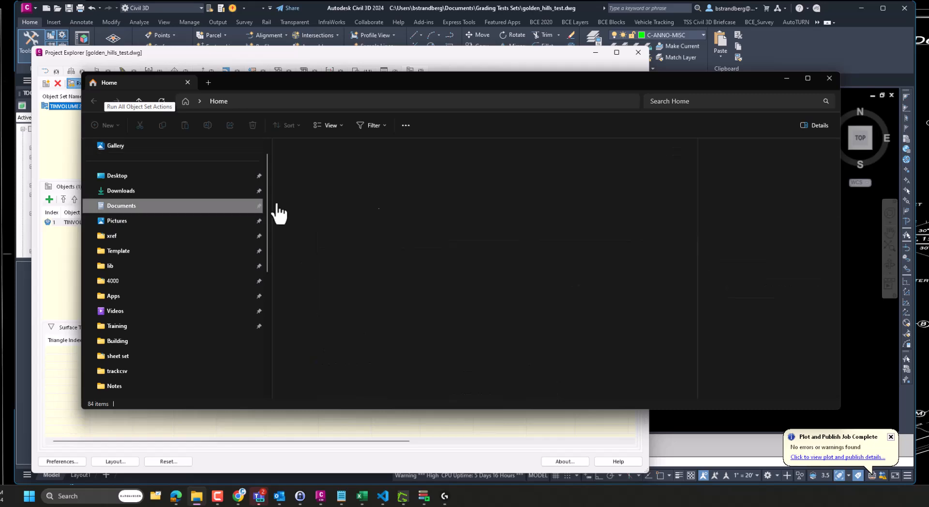
left_click(339, 160)
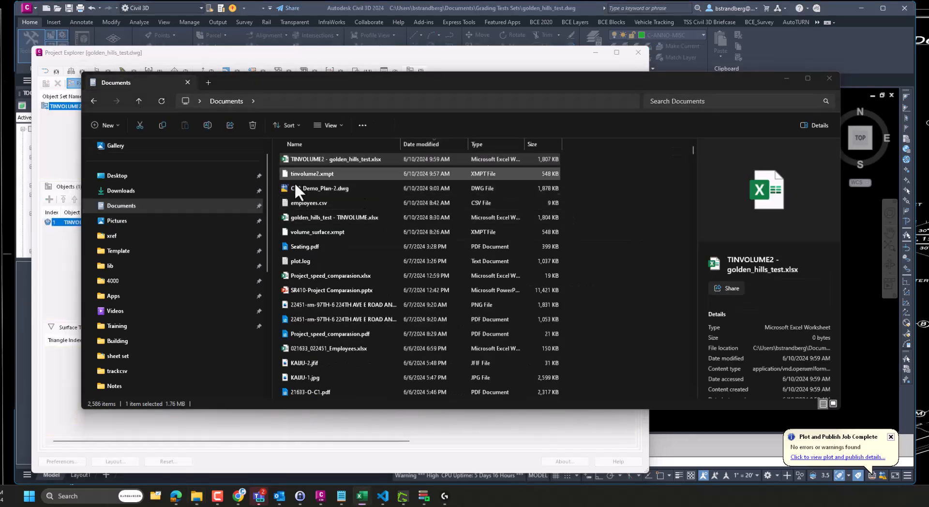
key("Return")
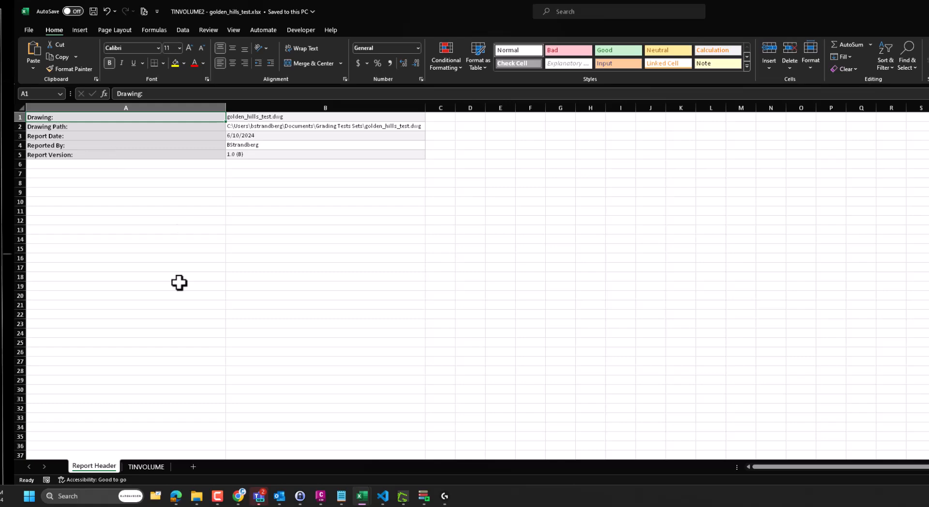
- On the TINVOLUME sheet, check a vertex easting, the Surface Type and the 15063.7 cut volume
left_click(145, 466)
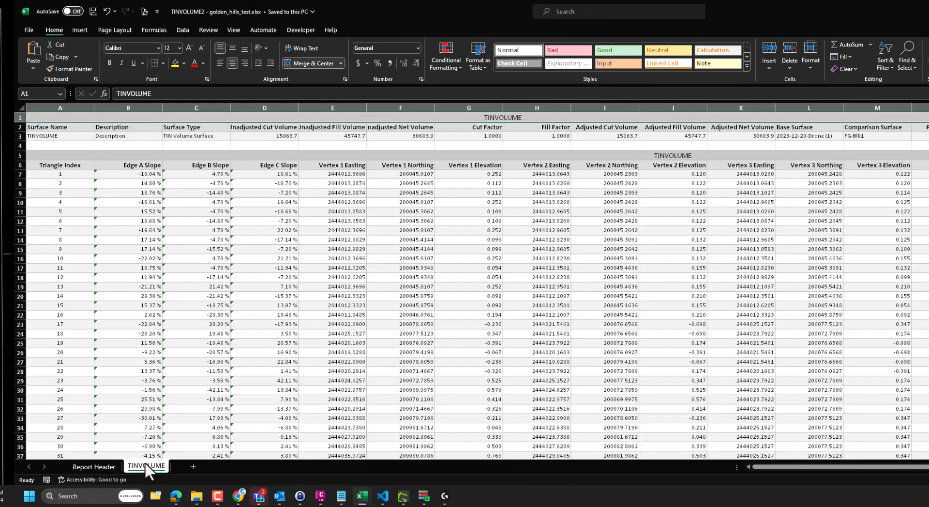
left_click(709, 239)
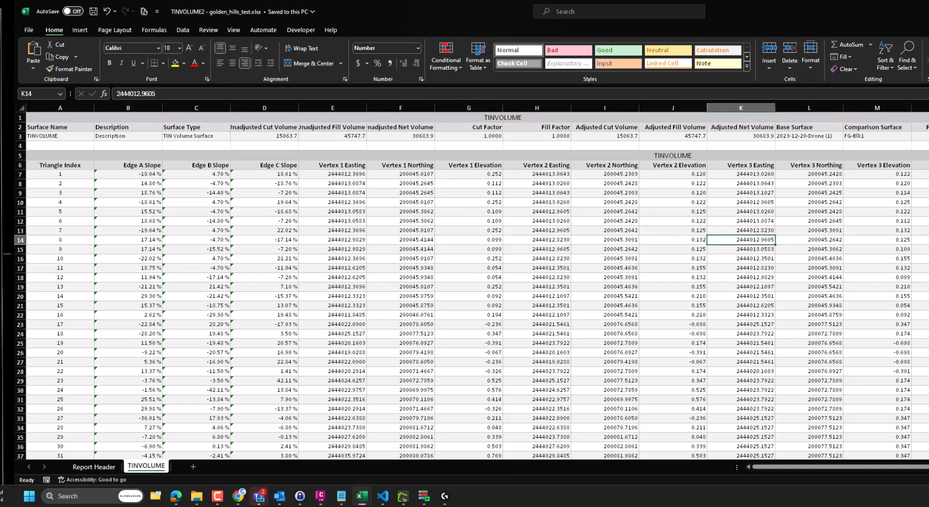
left_click(227, 128)
left_click(261, 136)
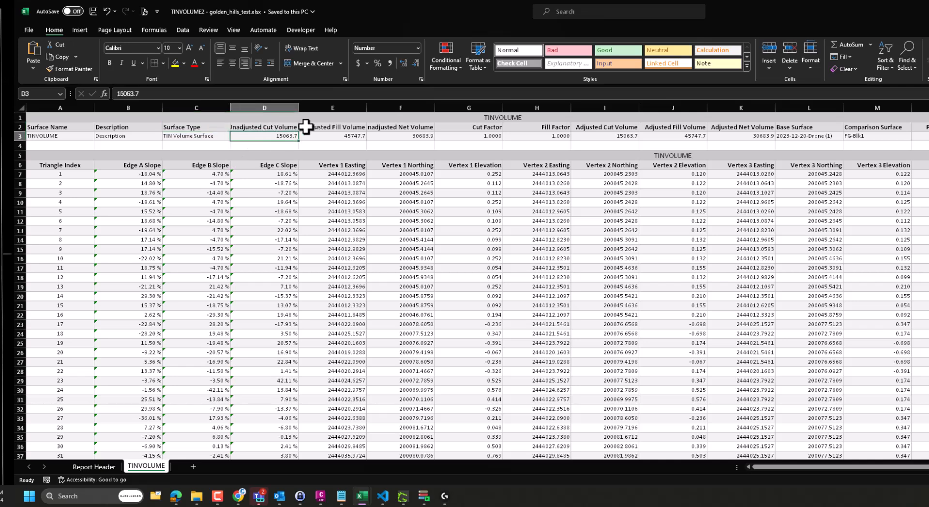
- Compare the base surface with comparison surface FG-Blk1, then minimize Excel
key("Right")
key("Right")
key("Right")
key("Right")
key("Right")
key("Right")
key("Right")
key("Right")
key("Right")
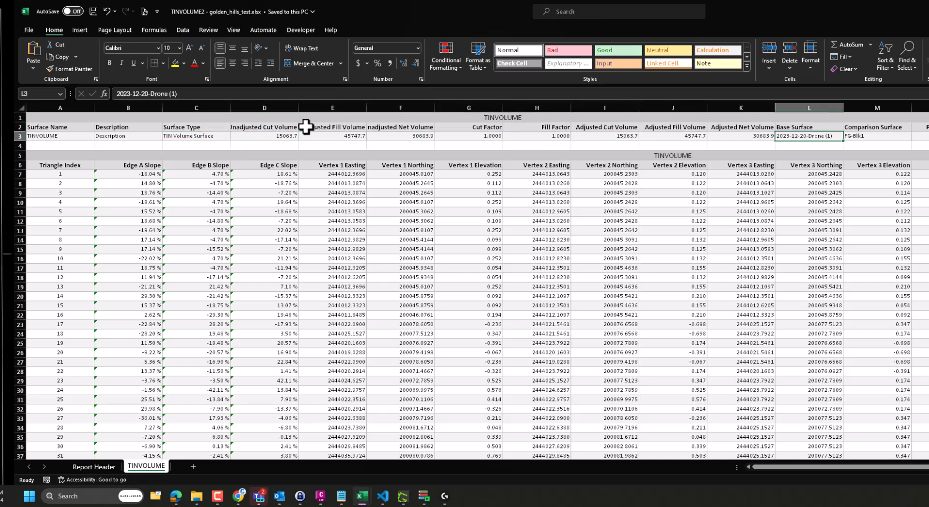
key("Left")
key("Right")
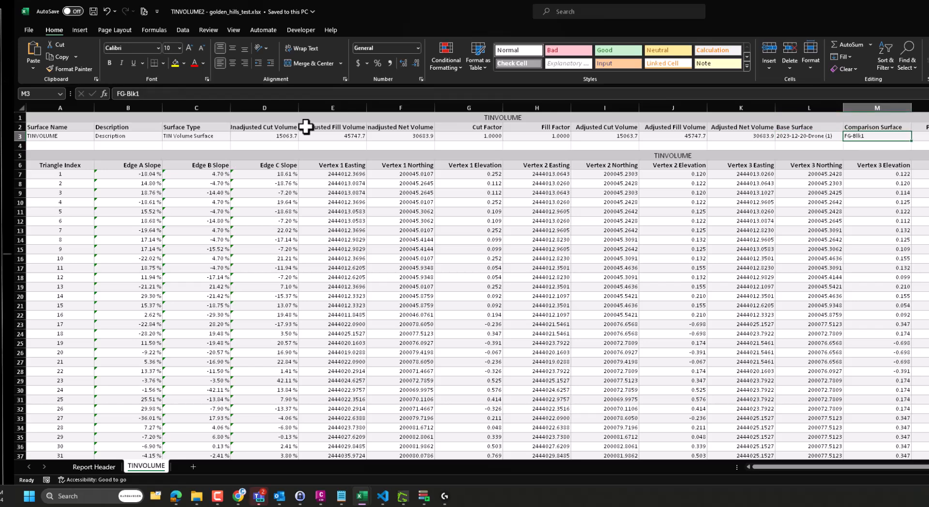
key("Left")
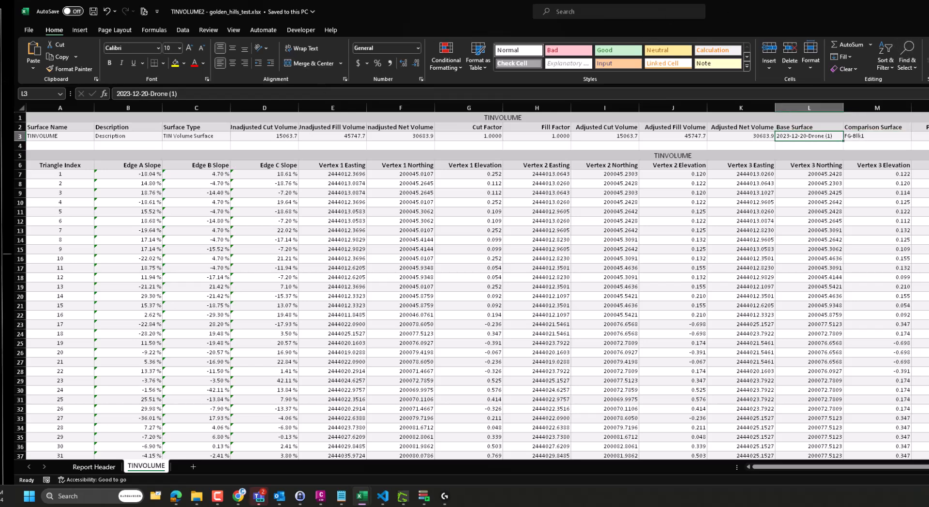
key("alt+Tab")
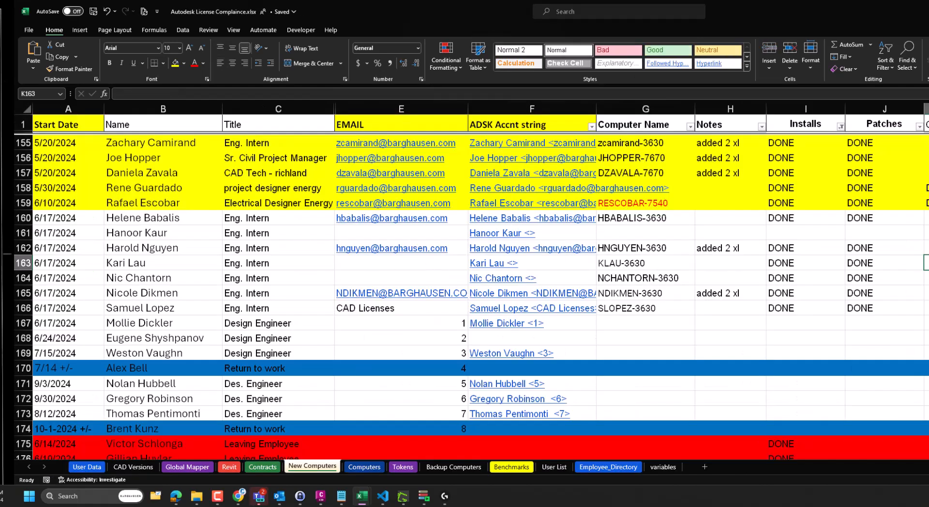
key("super+Down")
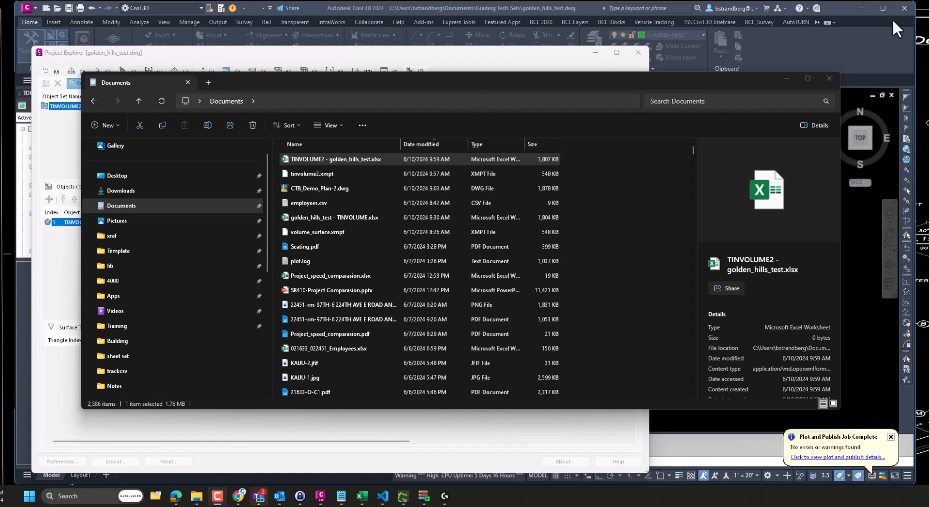
- Decline opening the generated TINVOLUME2 report and put away File Explorer and Project Explorer
left_click(785, 78)
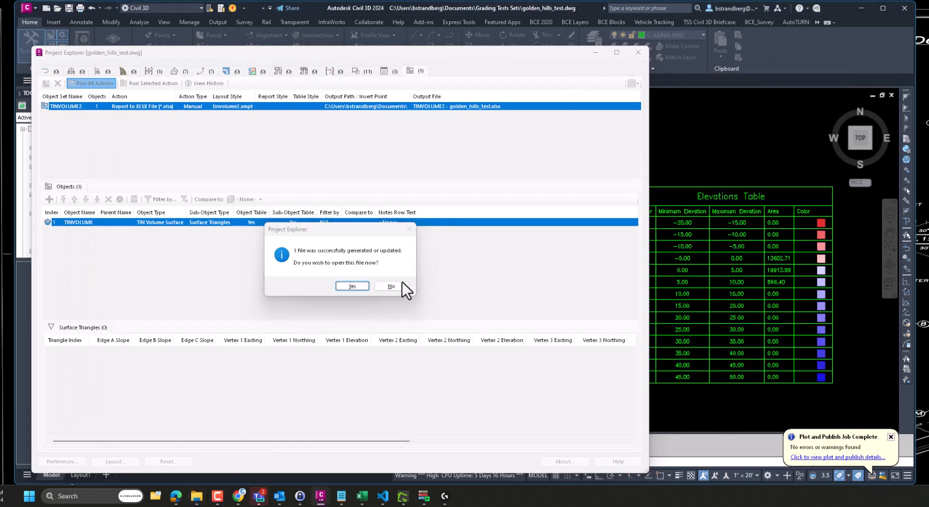
left_click(397, 286)
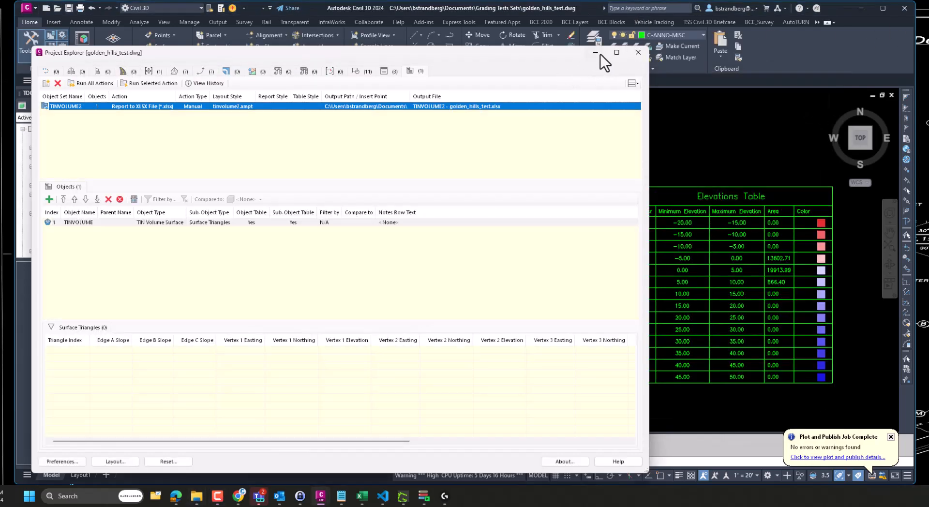
left_click(599, 55)
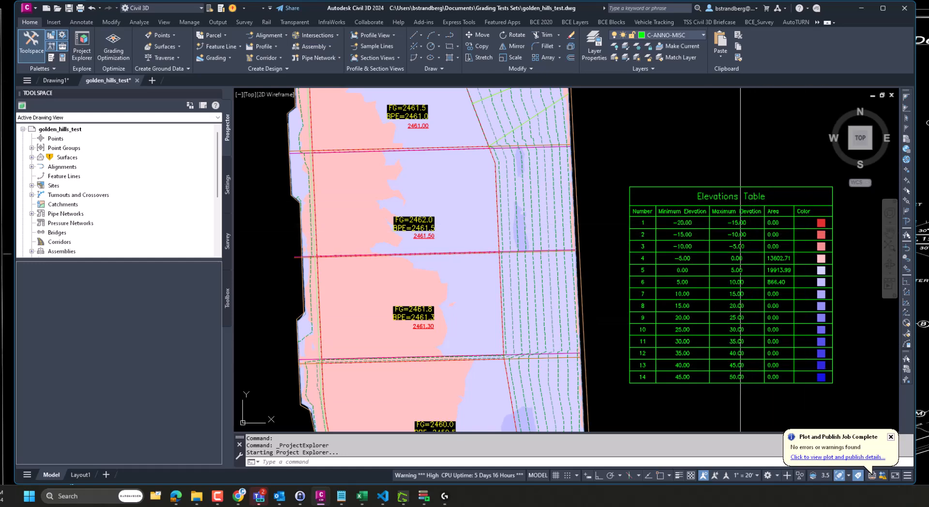
left_click(184, 25)
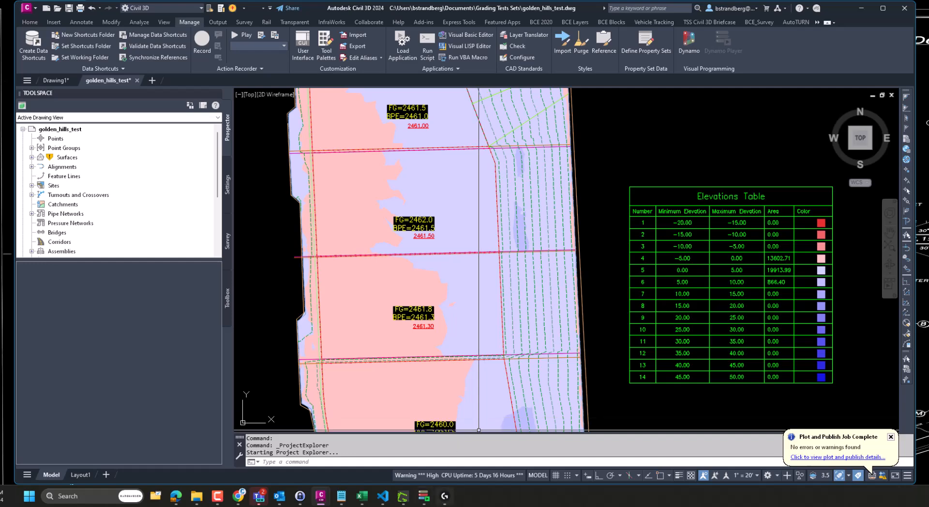
- Rerun cut-fill-analysis in Dynamo Player (Min -4, Max 8, step 2) to rebuild the Elevations Table
left_click(425, 495)
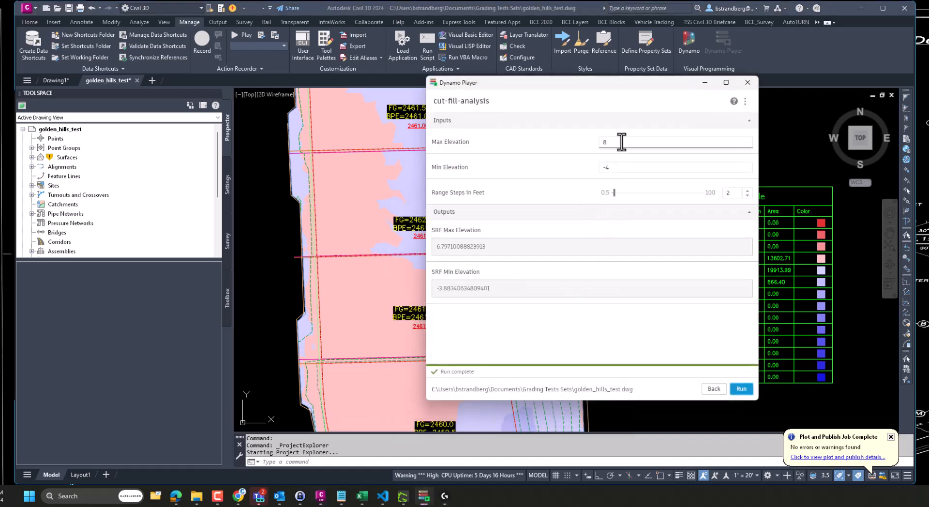
left_click_drag(640, 84, 512, 87)
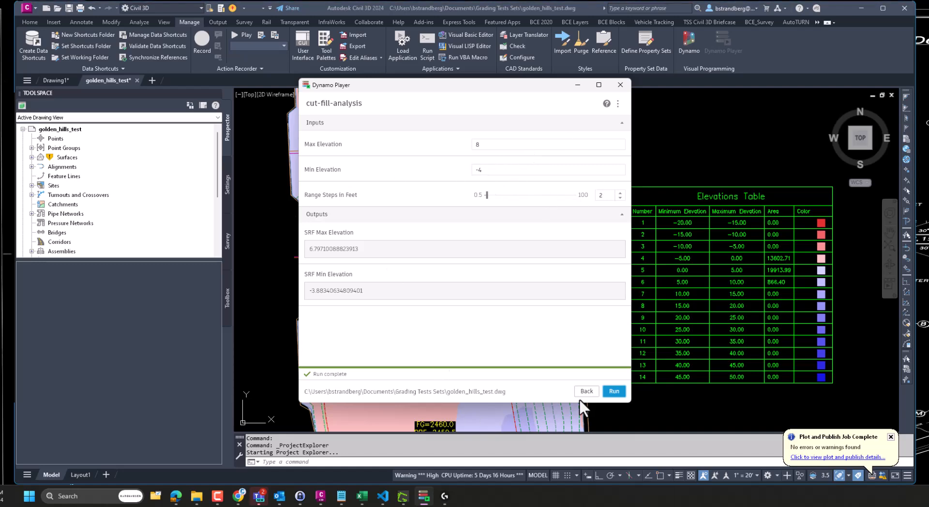
left_click(614, 392)
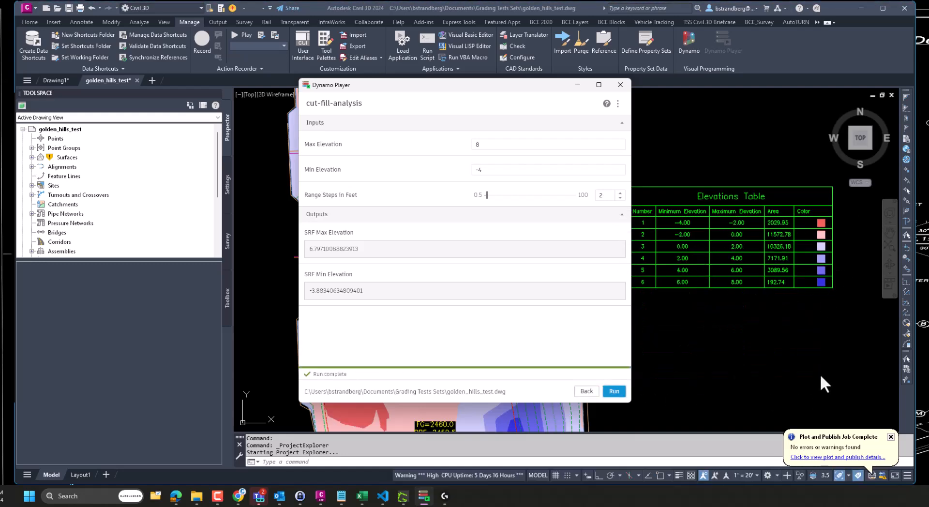
left_click(626, 87)
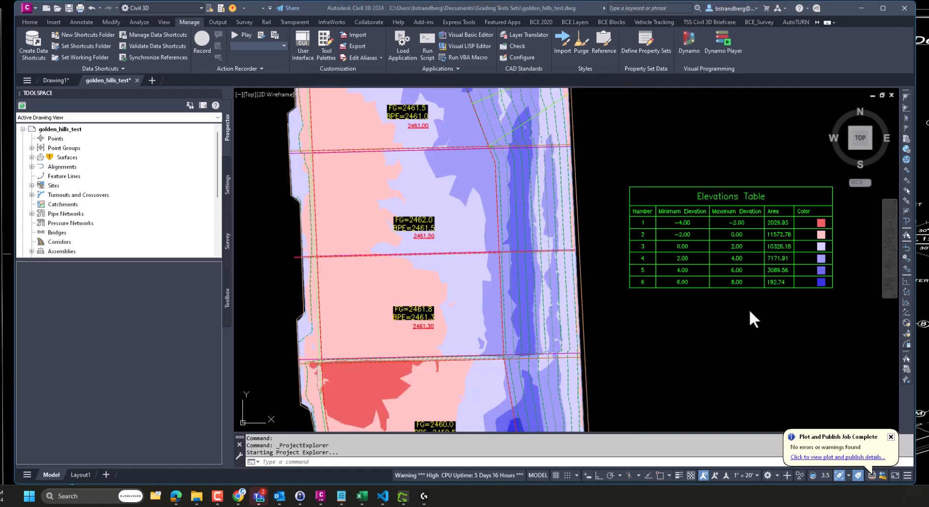